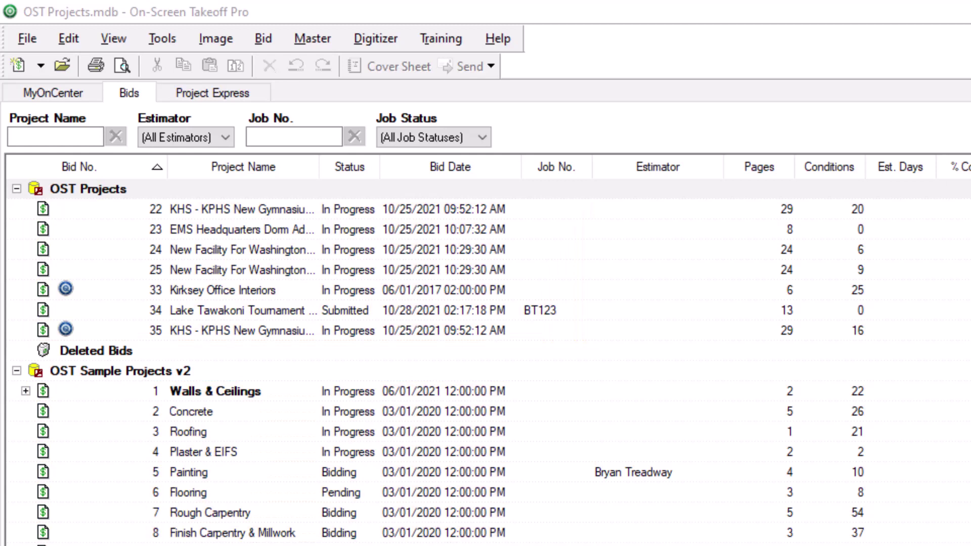
Step: Glance at the master tables list, then open Options on the Folders tab
click(320, 42)
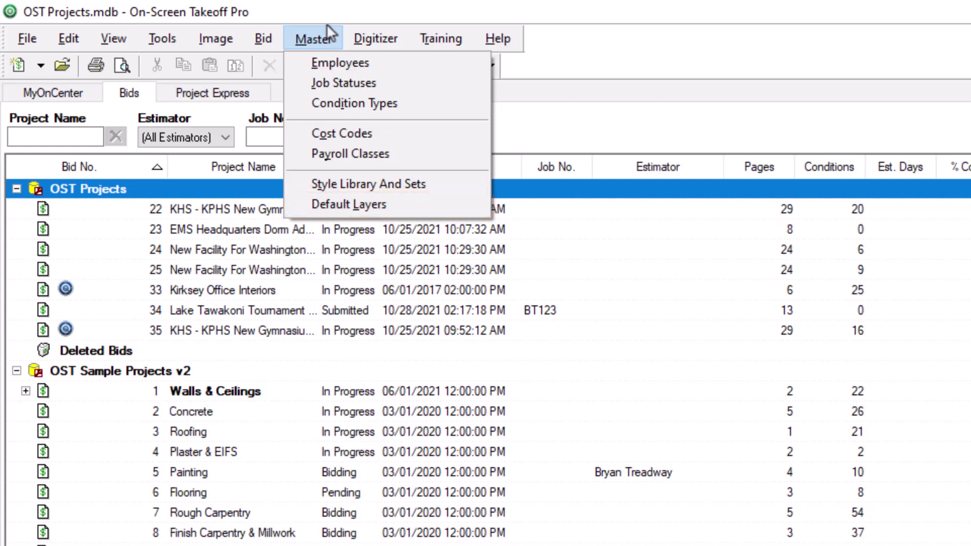
click(327, 33)
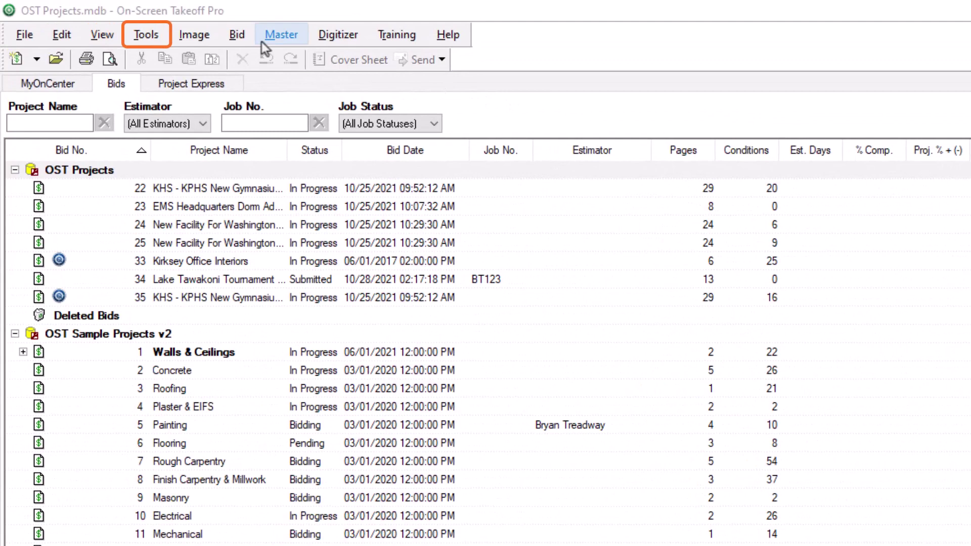
click(154, 34)
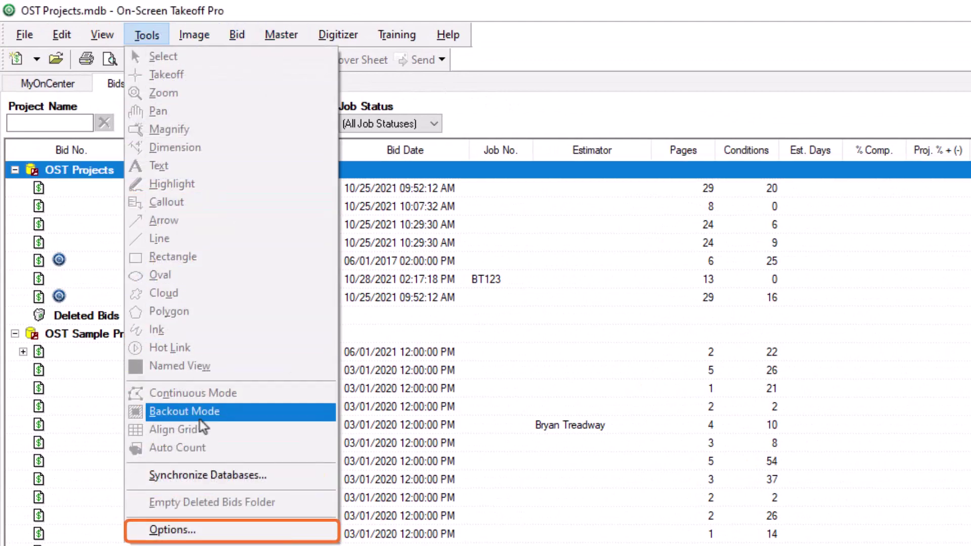
click(200, 526)
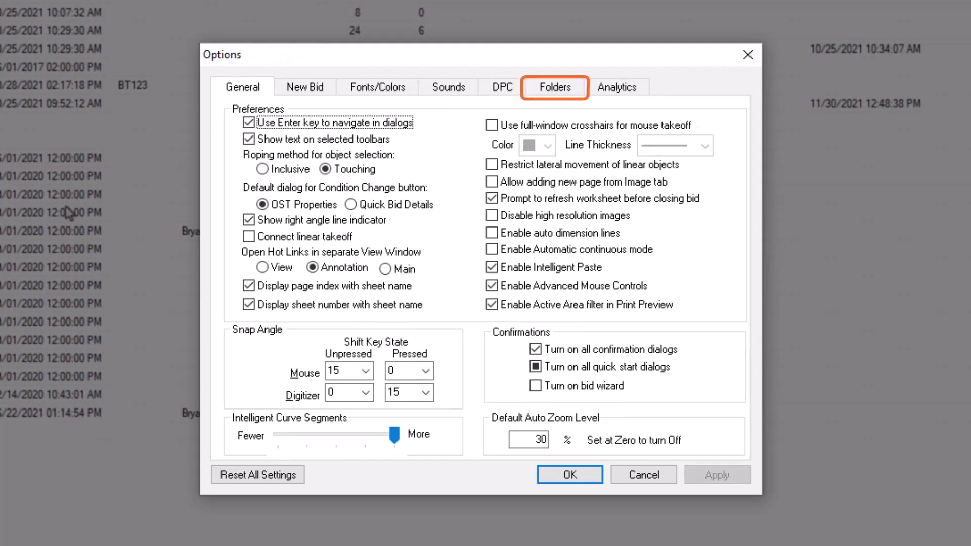
click(540, 91)
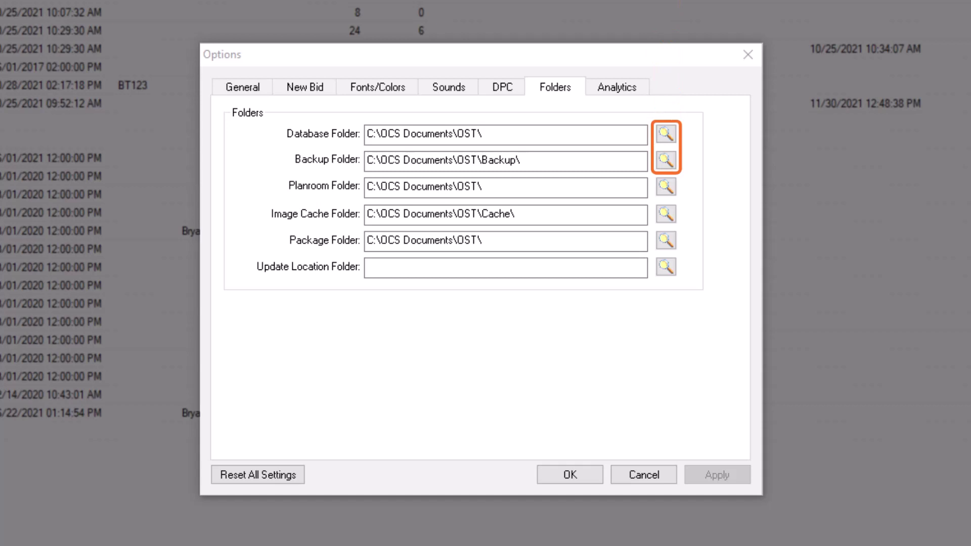
Step: Browse for a new backup folder but cancel, keeping C:\OCS Documents\OST\Backup\
click(665, 161)
drag(675, 168, 682, 196)
click(660, 453)
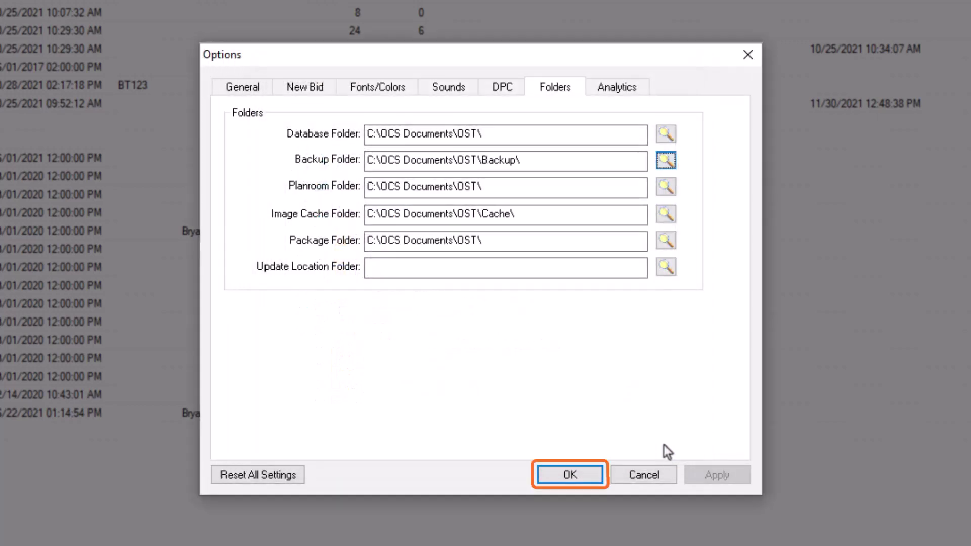
Step: Close Options and begin a new Microsoft Access database from File > New > Database
click(582, 478)
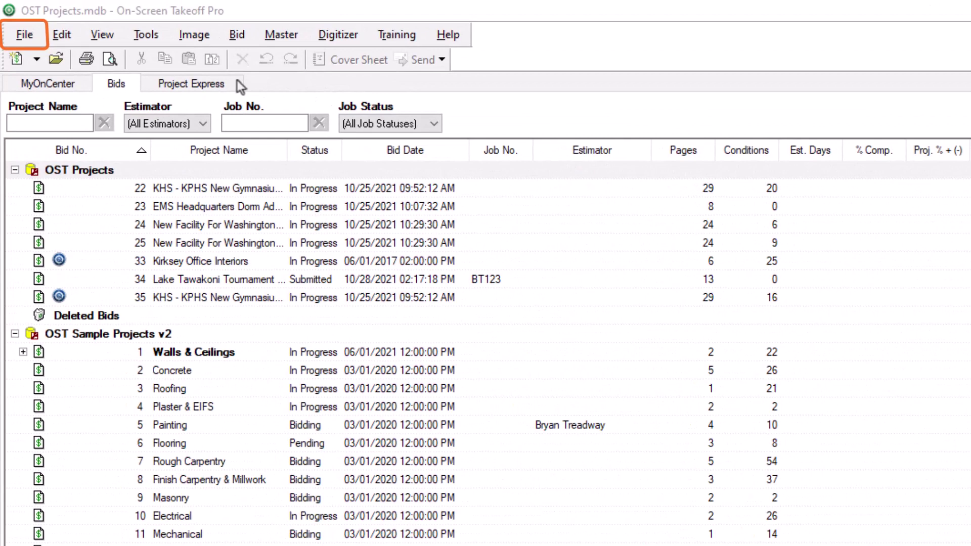
click(26, 35)
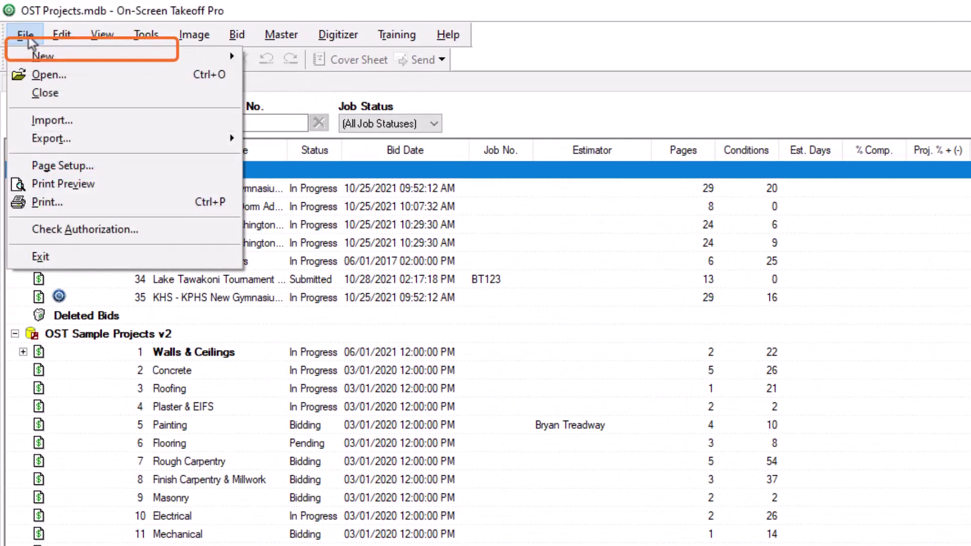
mouse_move(36, 55)
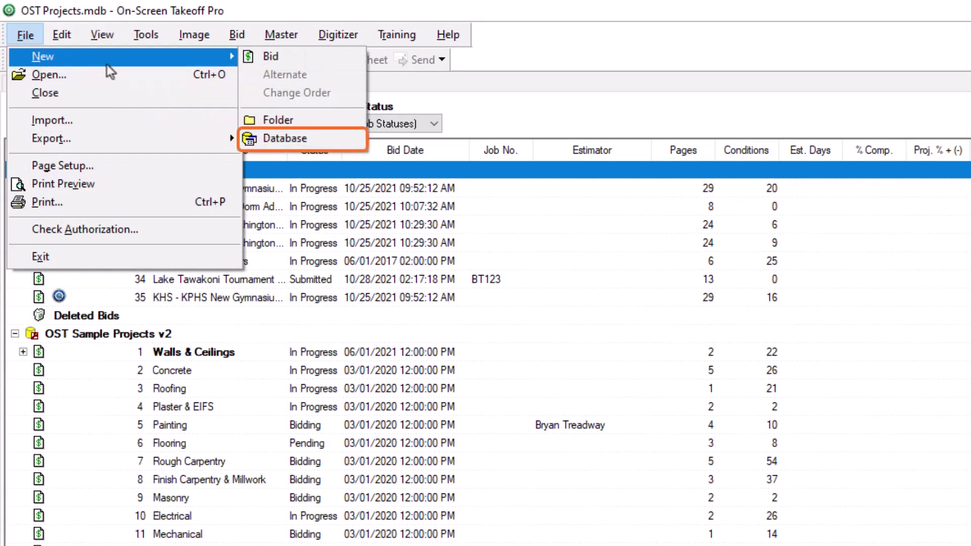
click(284, 138)
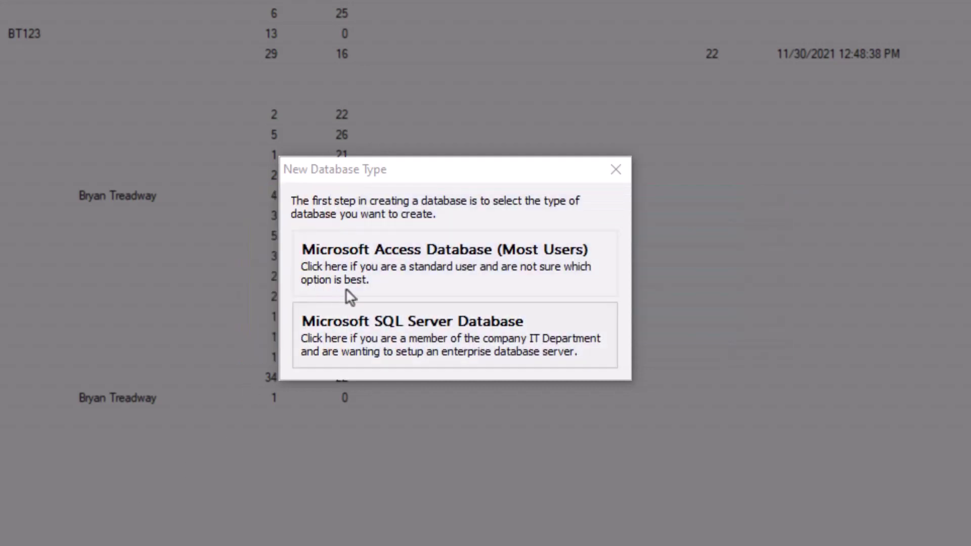
click(375, 276)
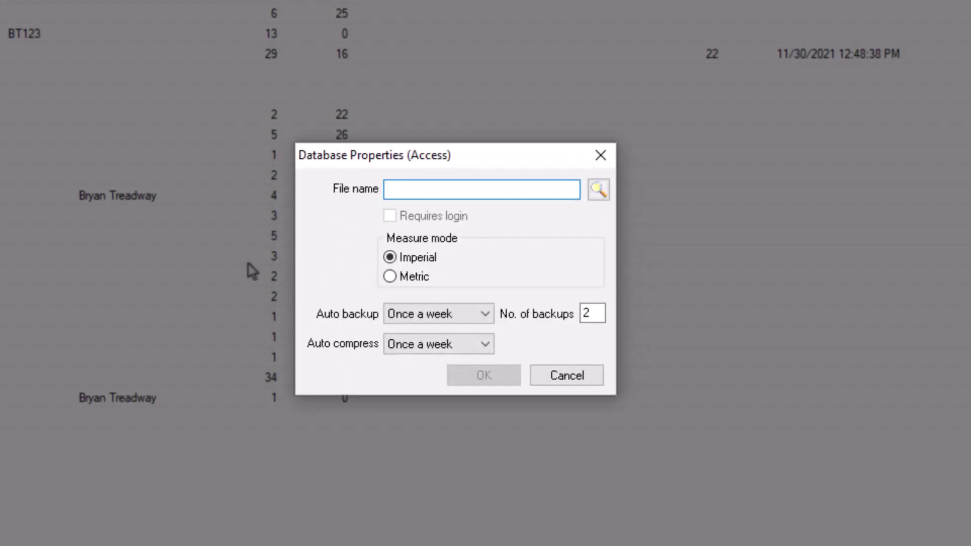
Step: Create the '2022 Bids' database with backup after each use and 5 backups kept
text(2022 Bids)
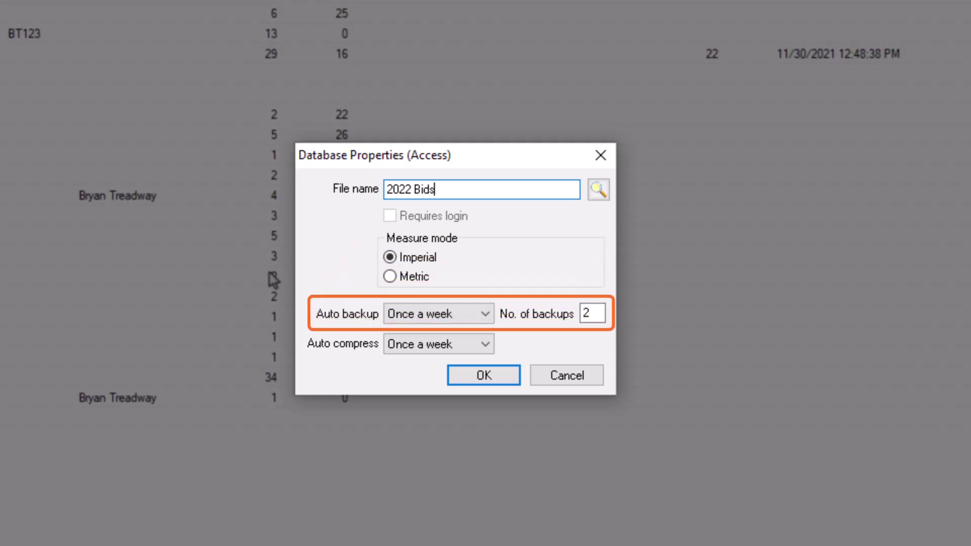
click(485, 314)
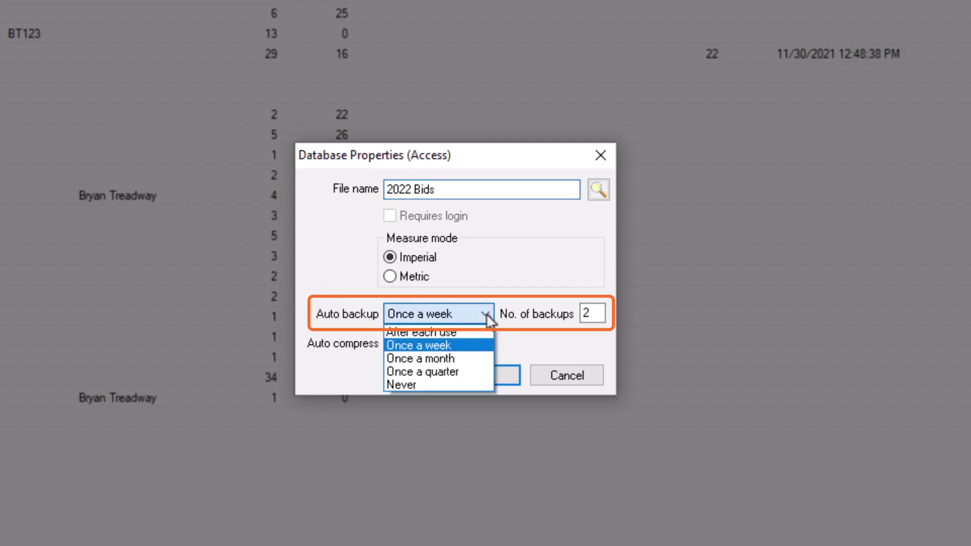
click(464, 332)
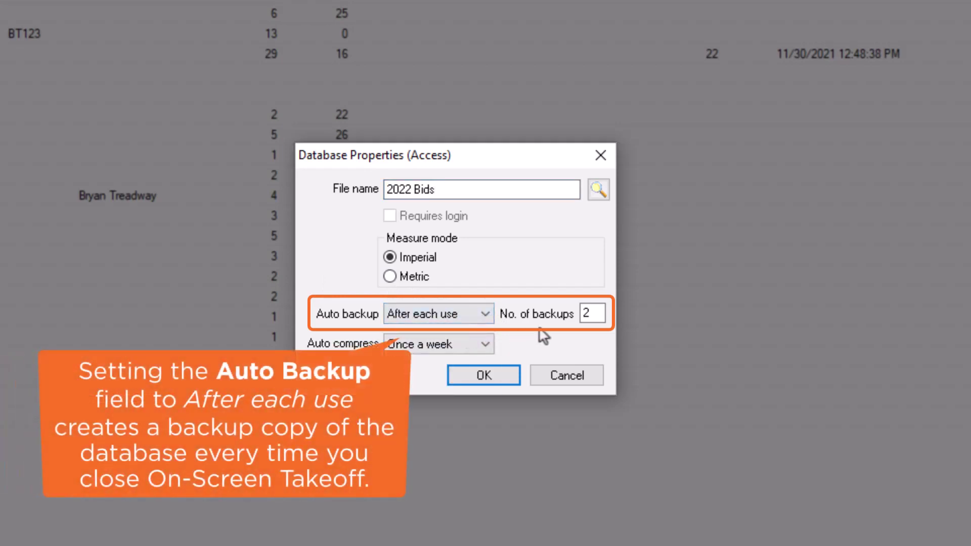
double_click(593, 314)
text(5)
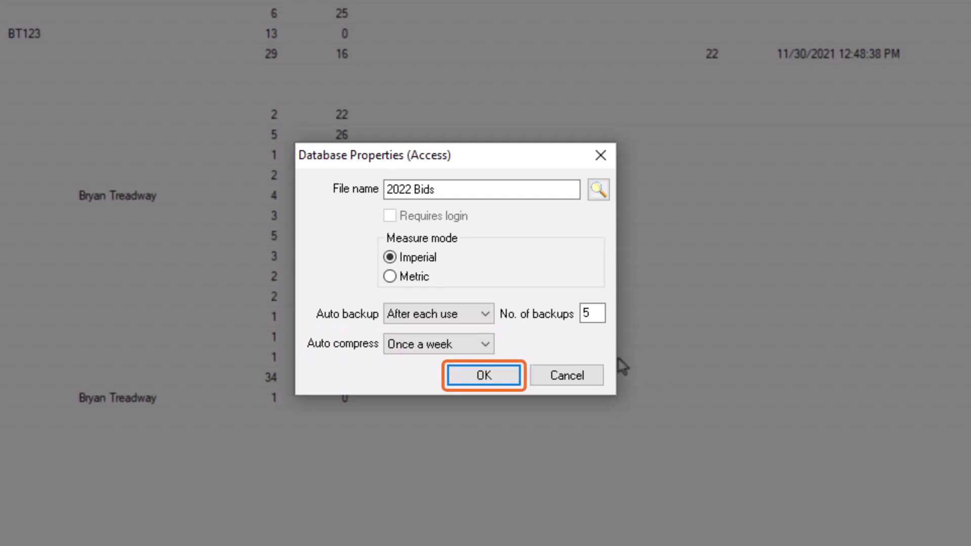
click(500, 379)
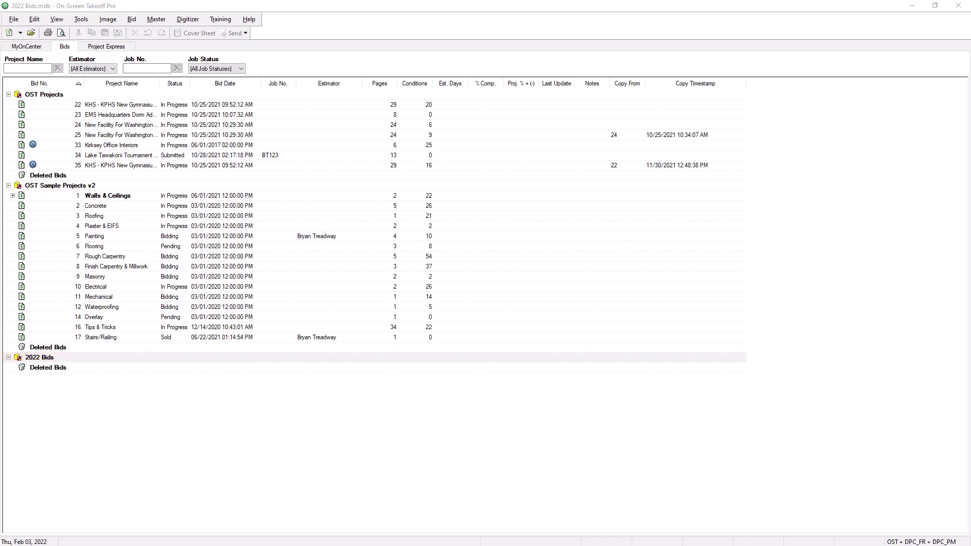
Step: With the 2022 Bids group selected, review the New Bid and Fonts/Colors defaults in Options
click(94, 362)
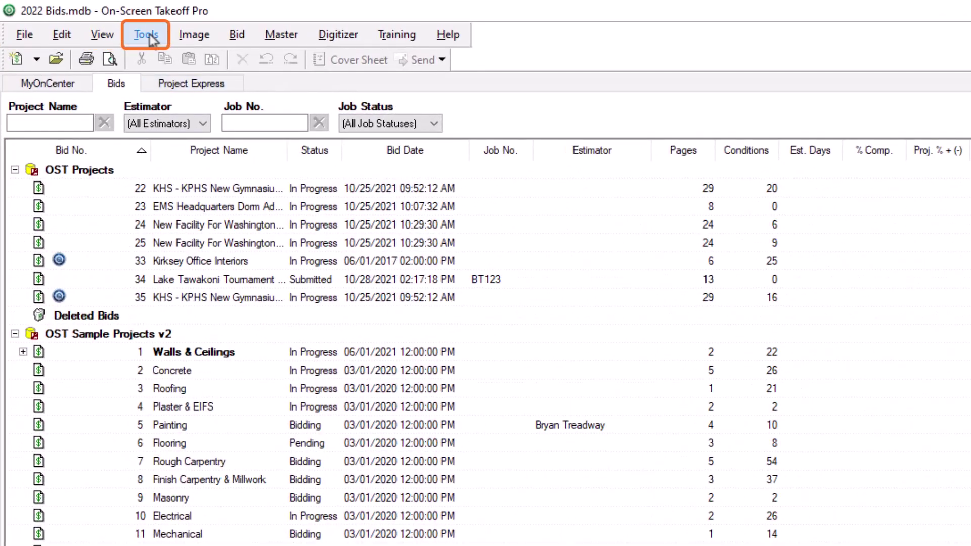
click(147, 35)
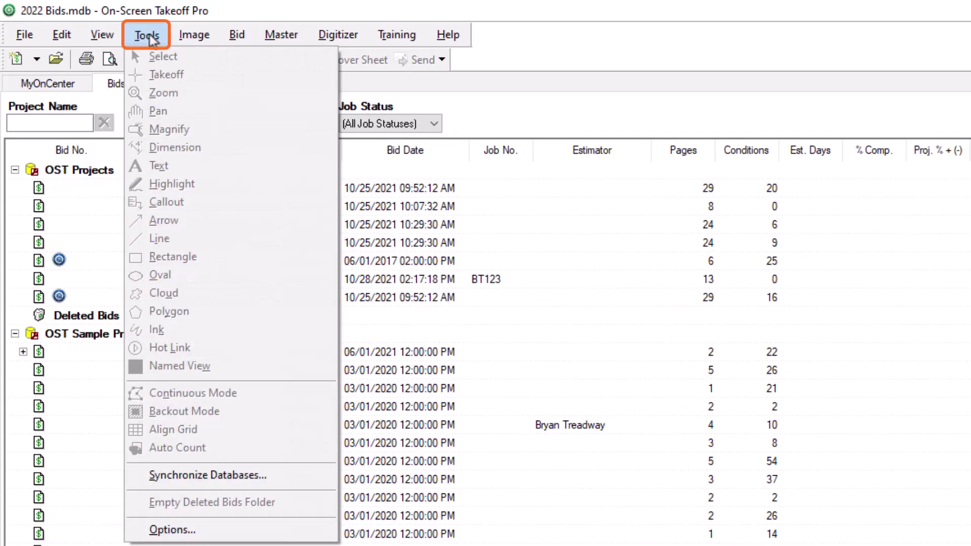
click(235, 529)
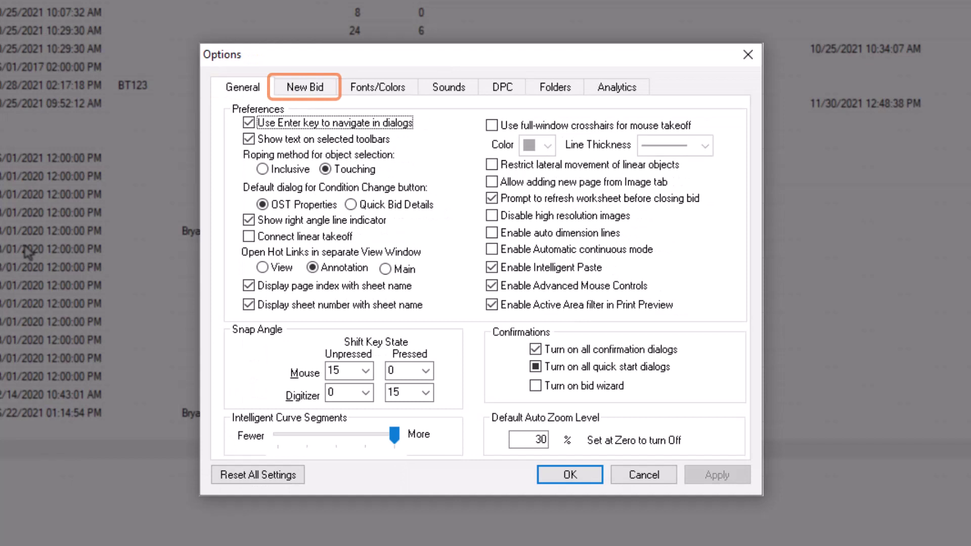
click(290, 89)
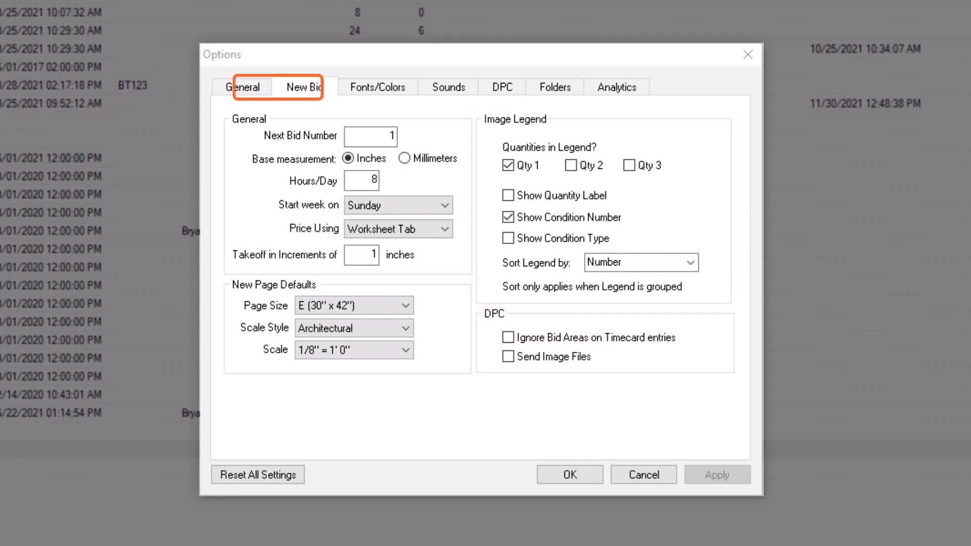
click(390, 91)
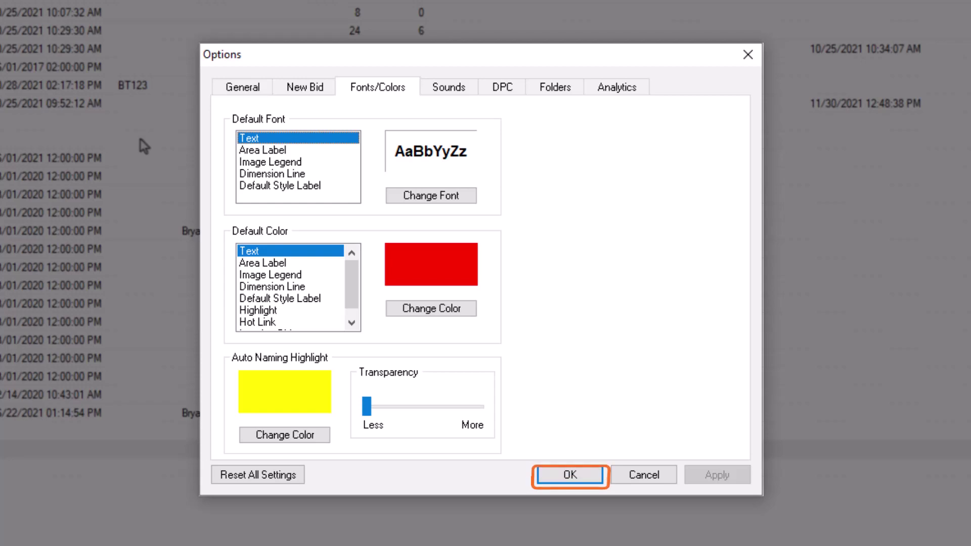
click(586, 474)
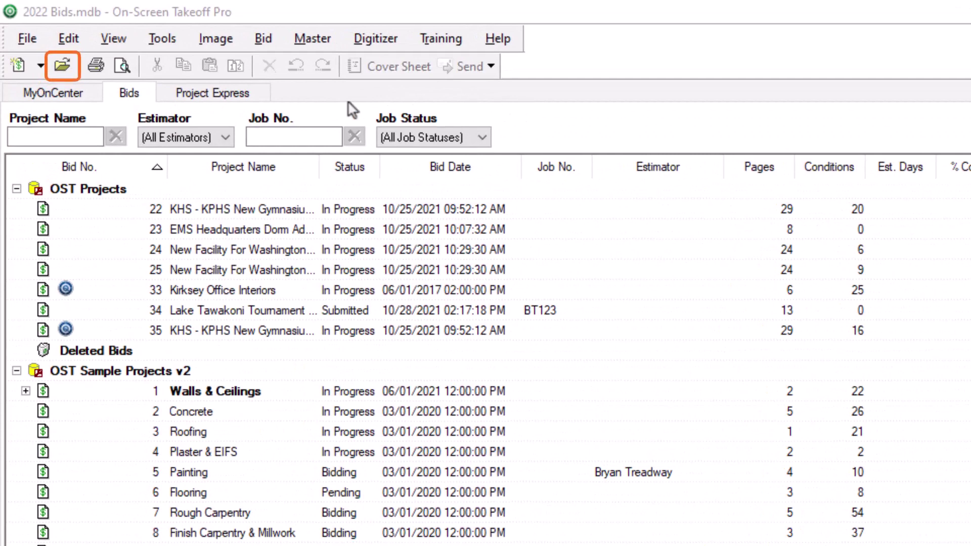
click(59, 68)
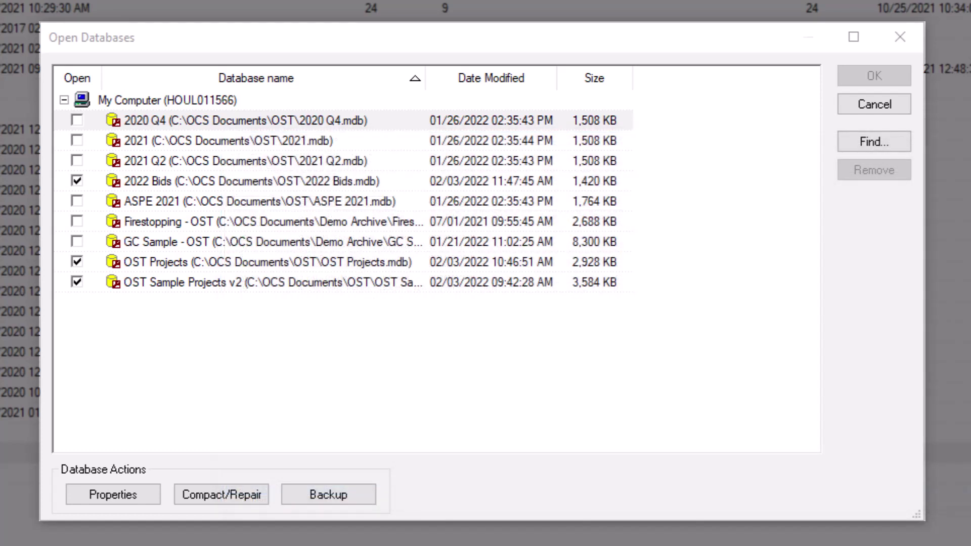
click(77, 140)
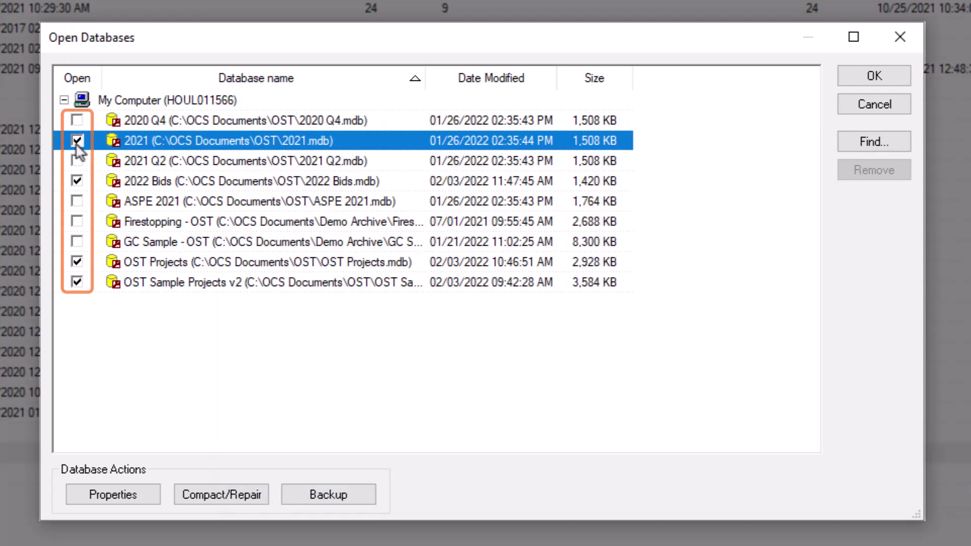
click(77, 141)
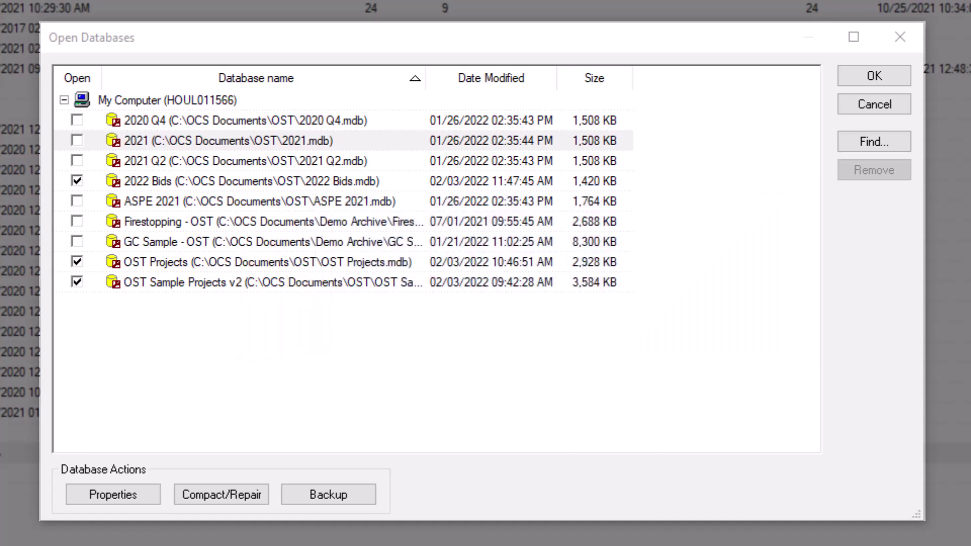
Step: Compact and repair the OST Projects database
click(169, 262)
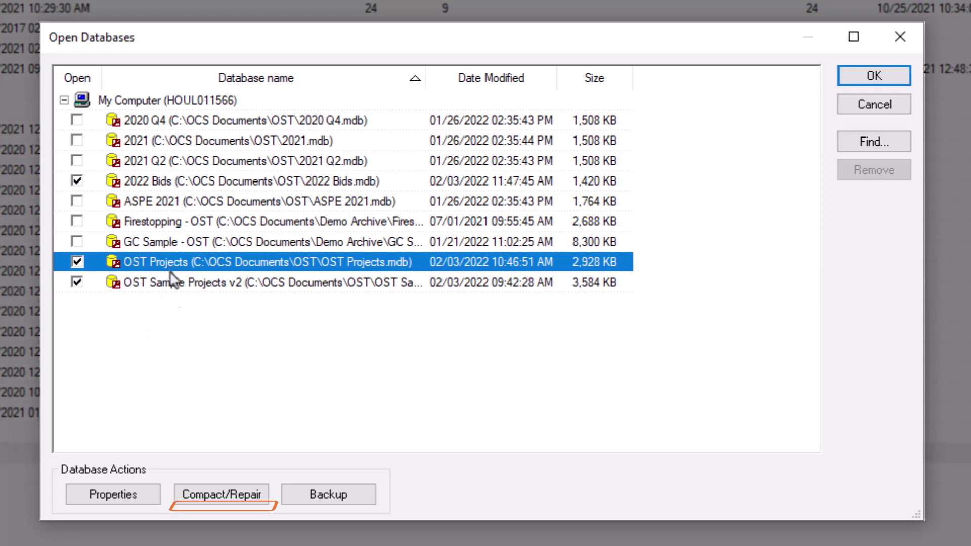
click(223, 496)
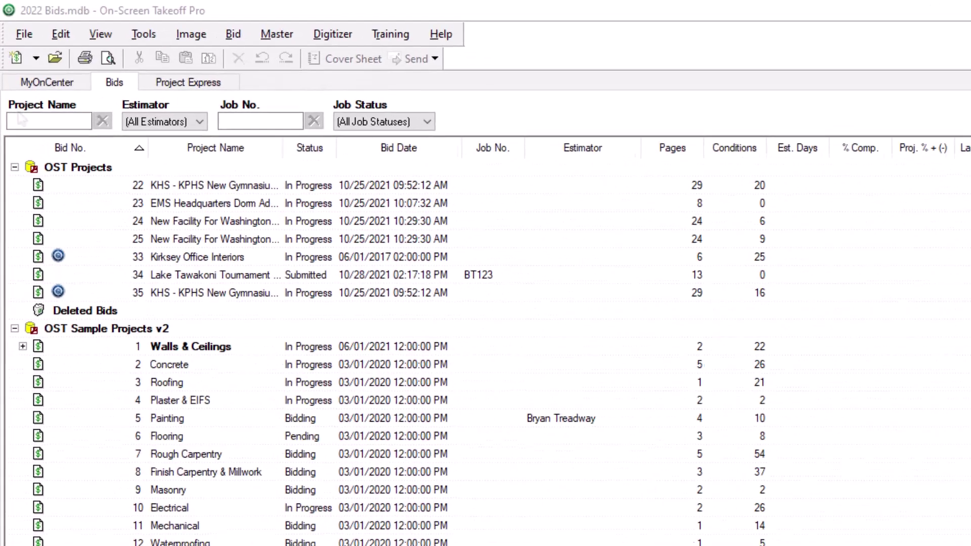
Step: Open Synchronize Databases with OST Projects as source and 2022 Bids as destination
click(146, 35)
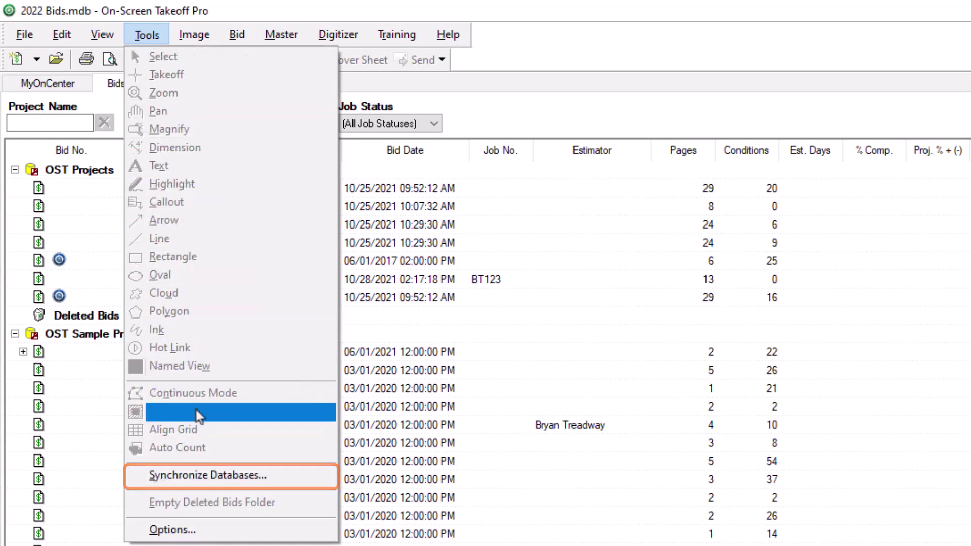
click(195, 473)
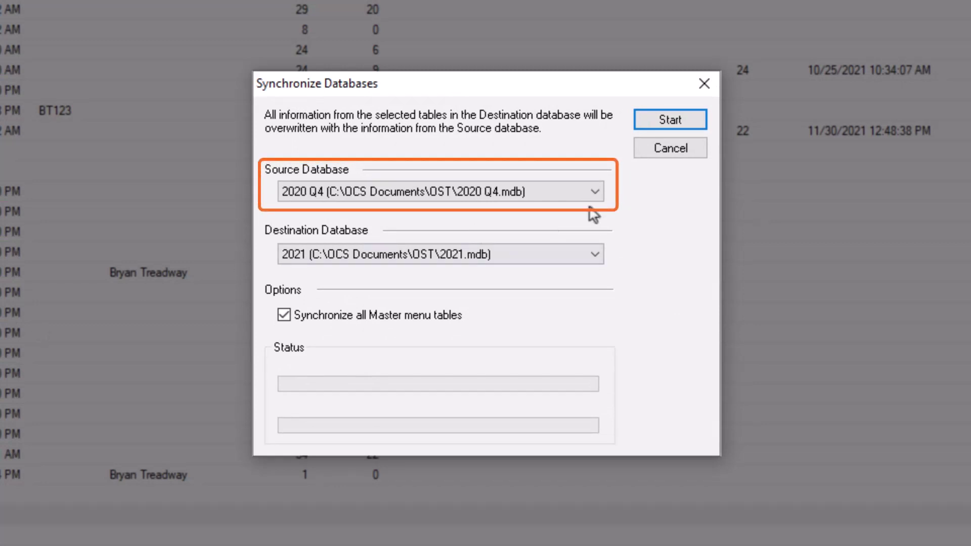
click(595, 192)
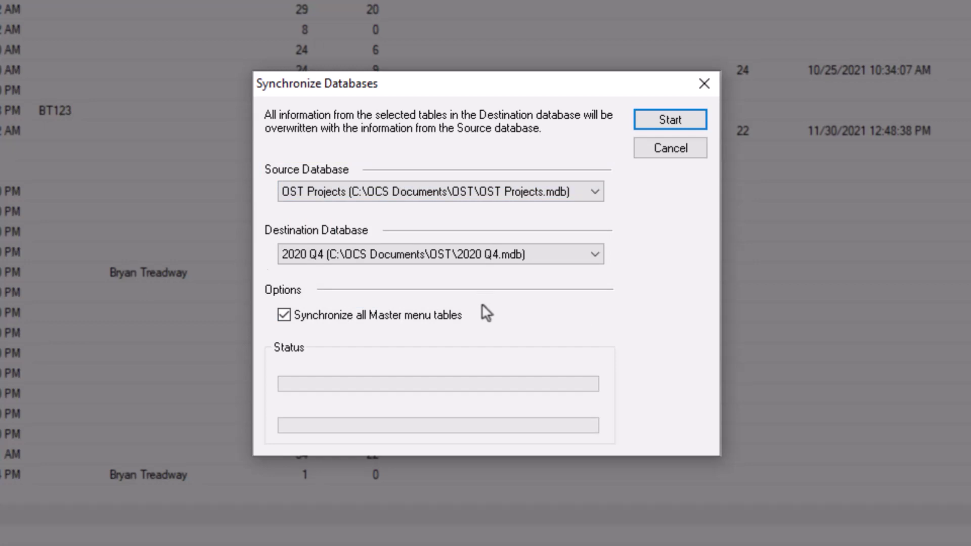
click(596, 255)
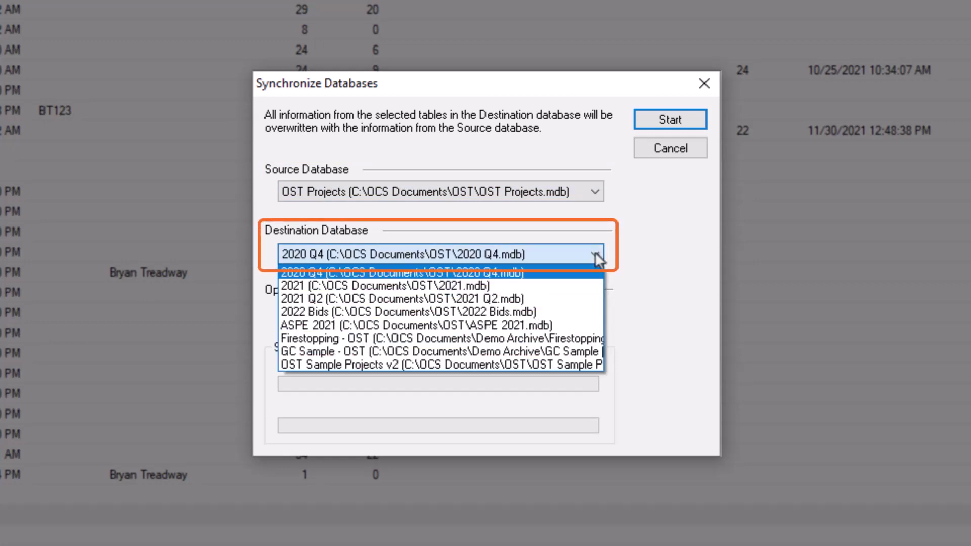
click(512, 316)
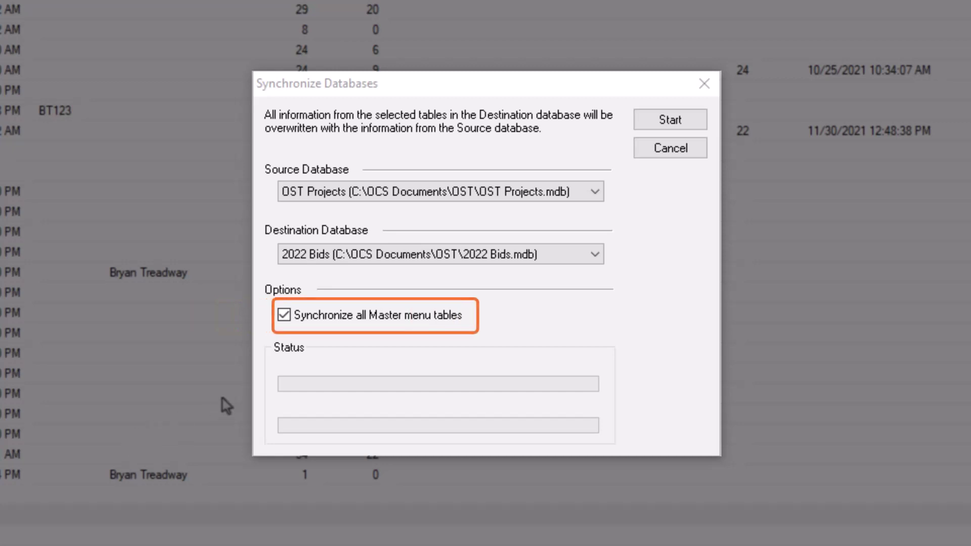
Step: Review the Payroll Classes and Employees tables, then synchronize all master tables
click(284, 316)
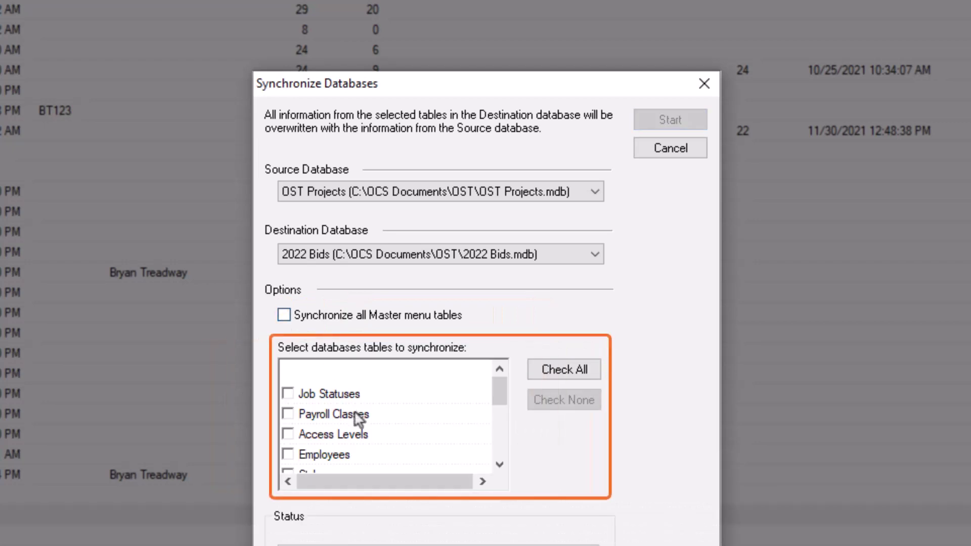
click(288, 416)
scroll(290, 431, down, 1)
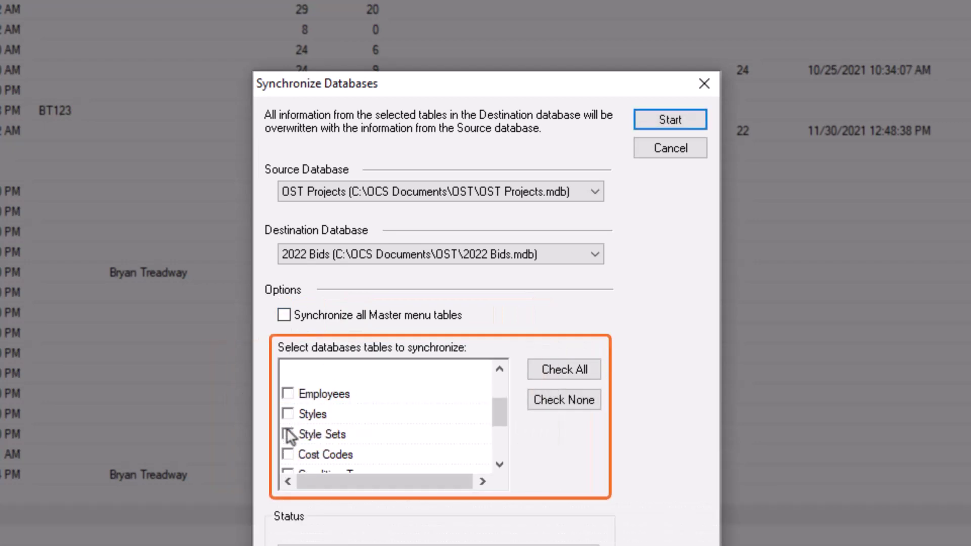
click(288, 394)
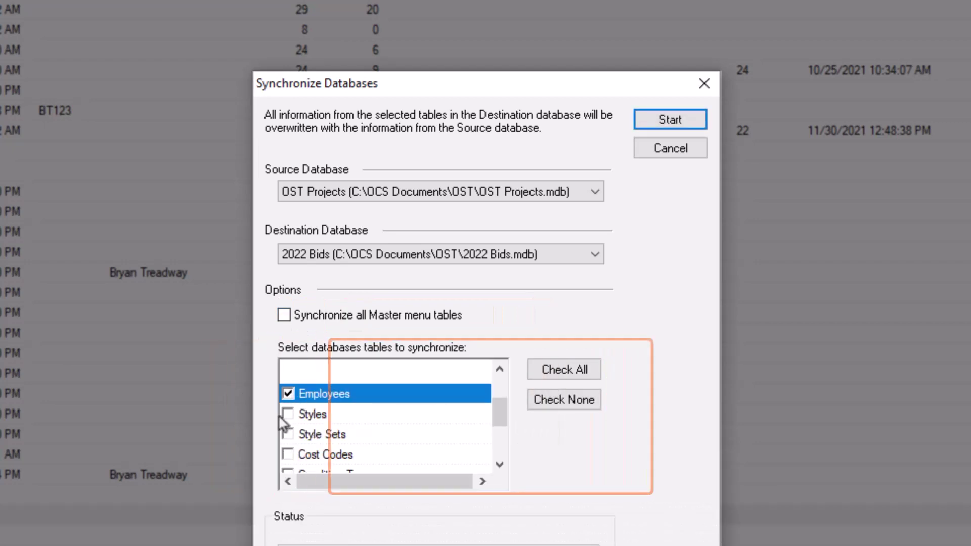
click(283, 316)
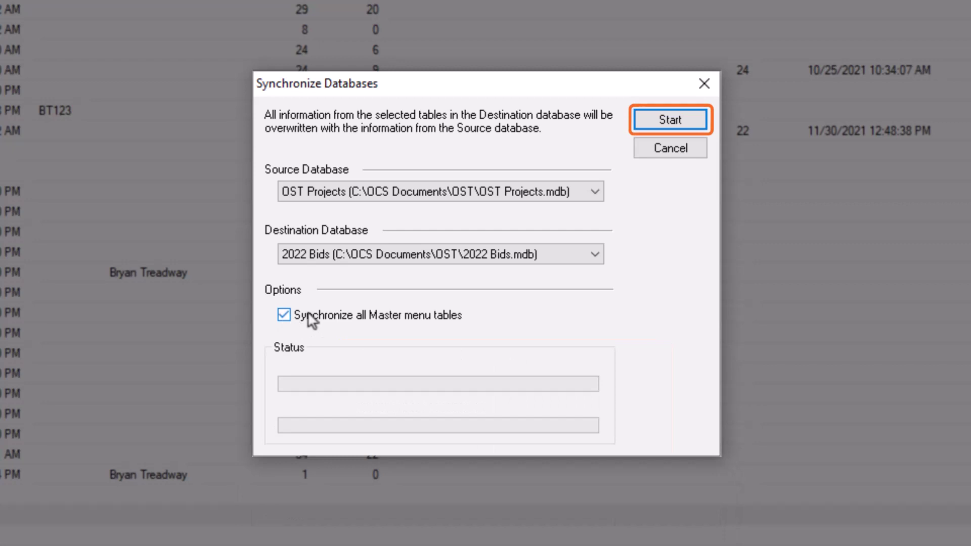
click(652, 124)
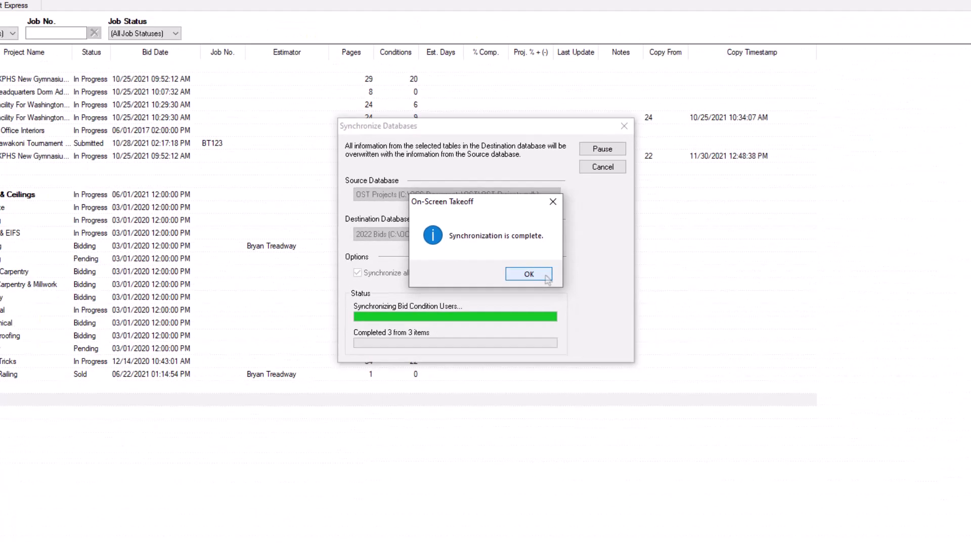
click(545, 276)
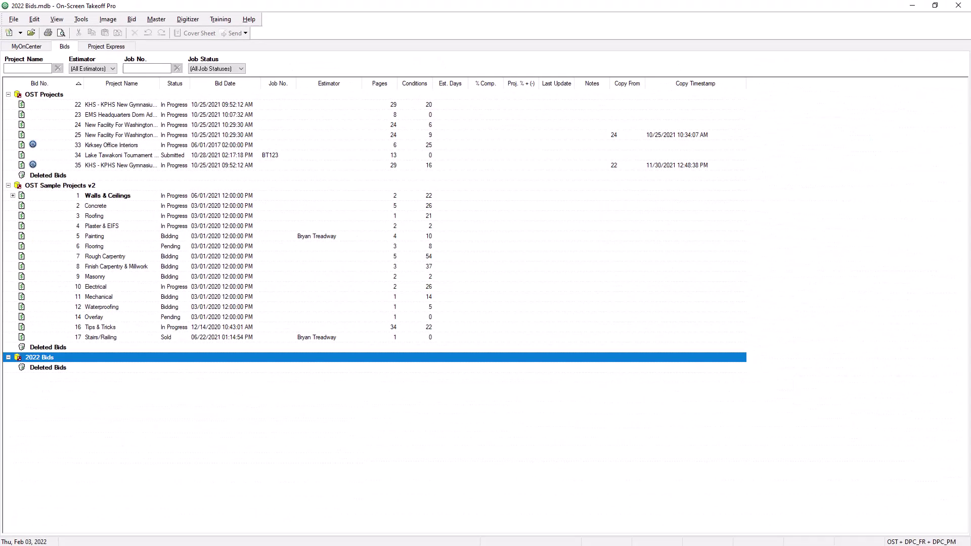